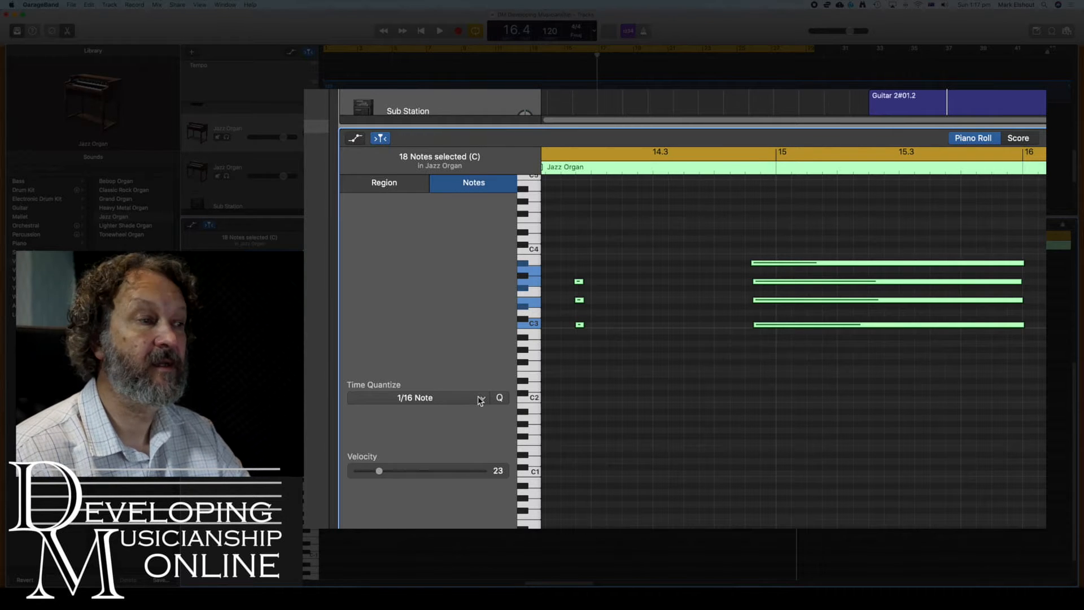
Quantize the selected Jazz Organ notes to 1/16 Note, then move the playhead along to bar 16
click(480, 400)
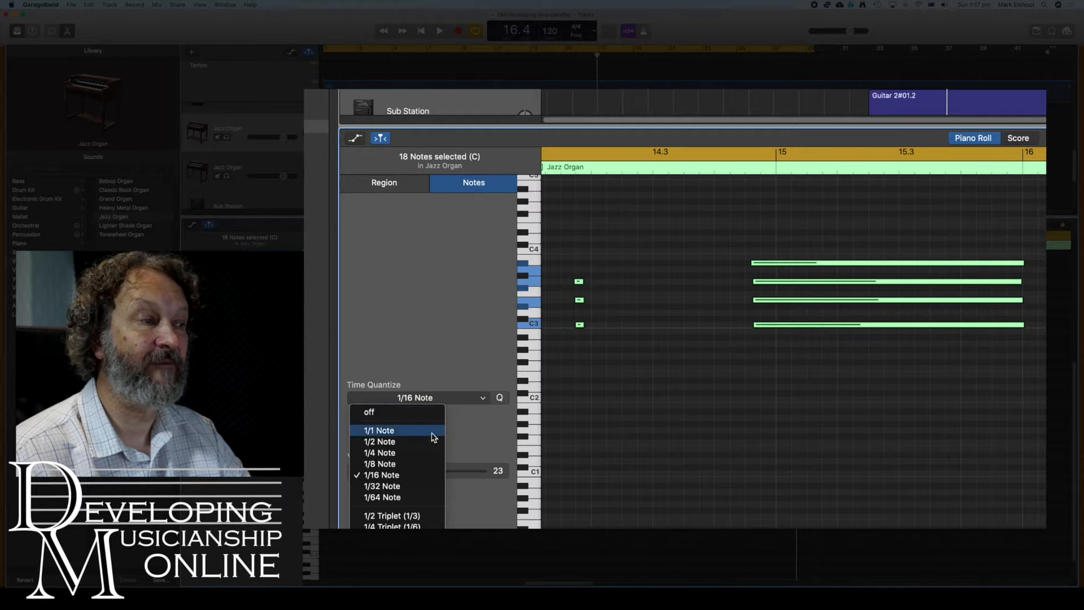
click(398, 479)
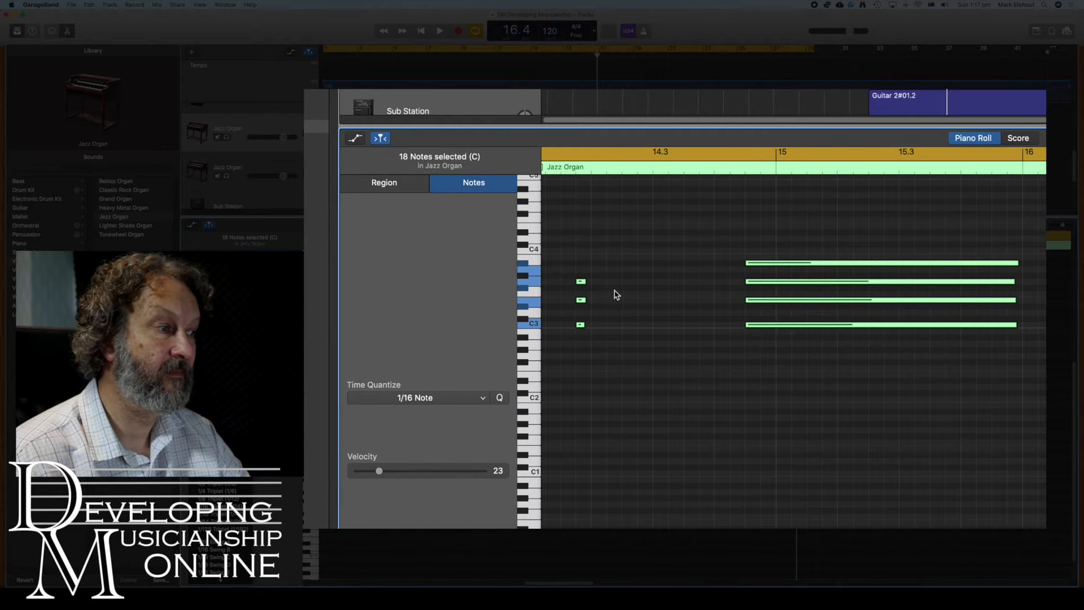
click(575, 168)
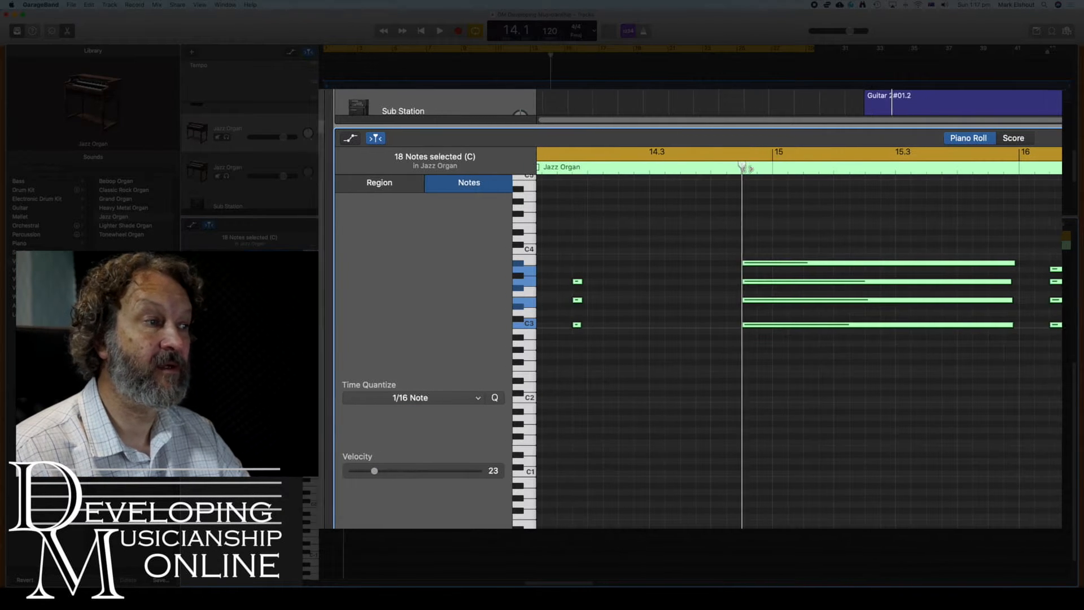
click(868, 169)
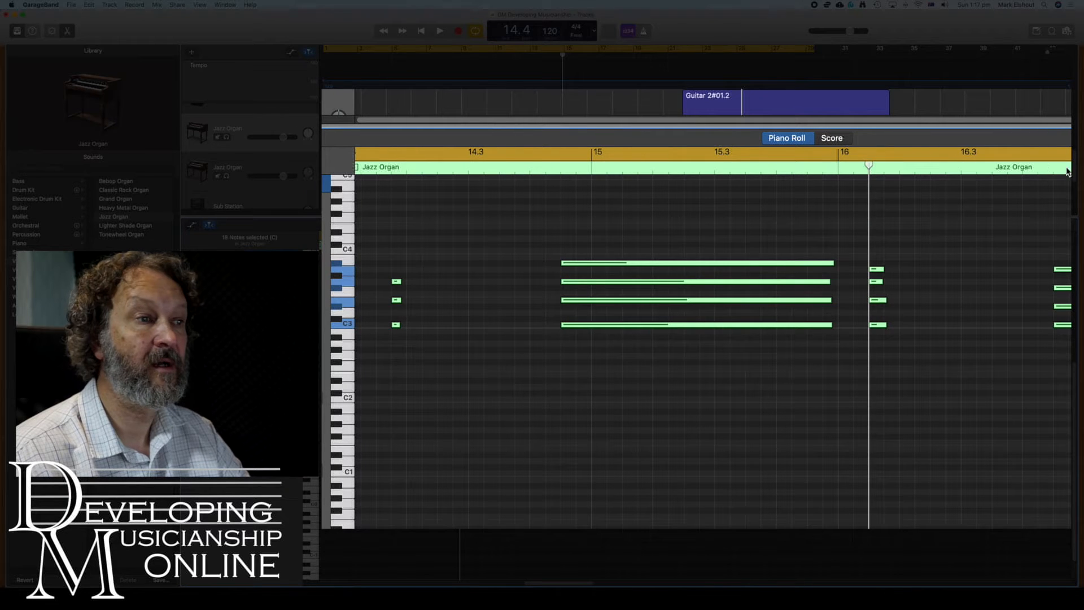
click(1054, 169)
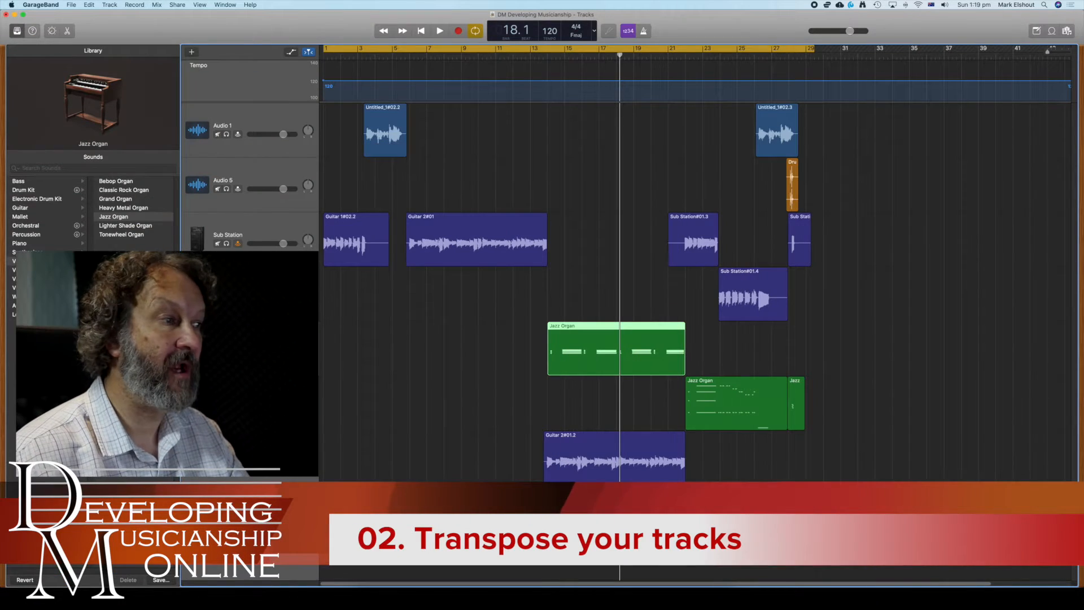
Open the editor and select the Sub Station track to show all four of its regions
click(67, 31)
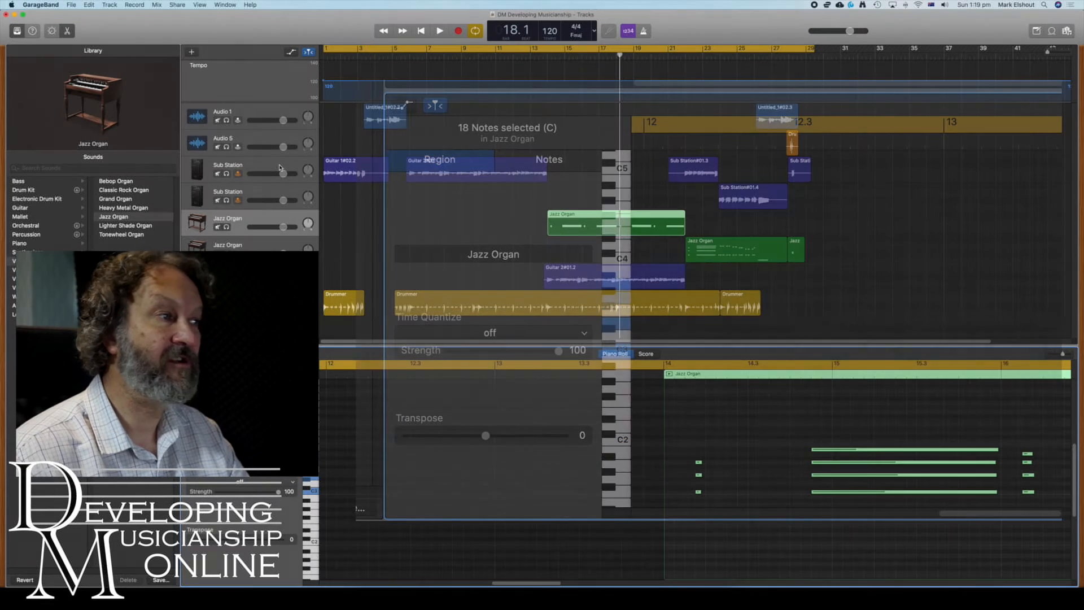
click(274, 165)
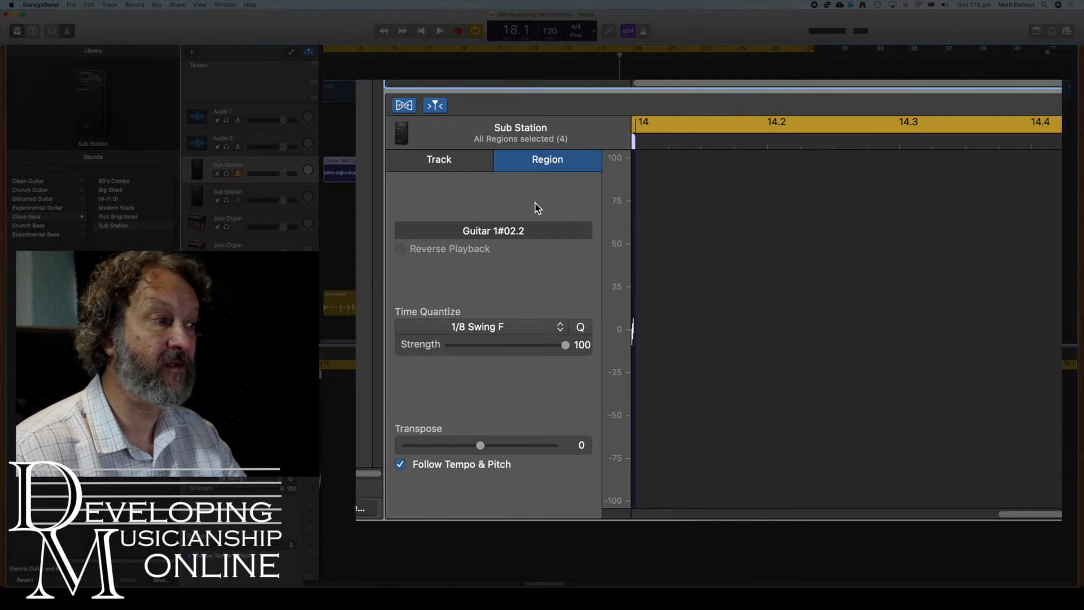
Switch the Sub Station audio editor inspector to its Track settings
click(468, 163)
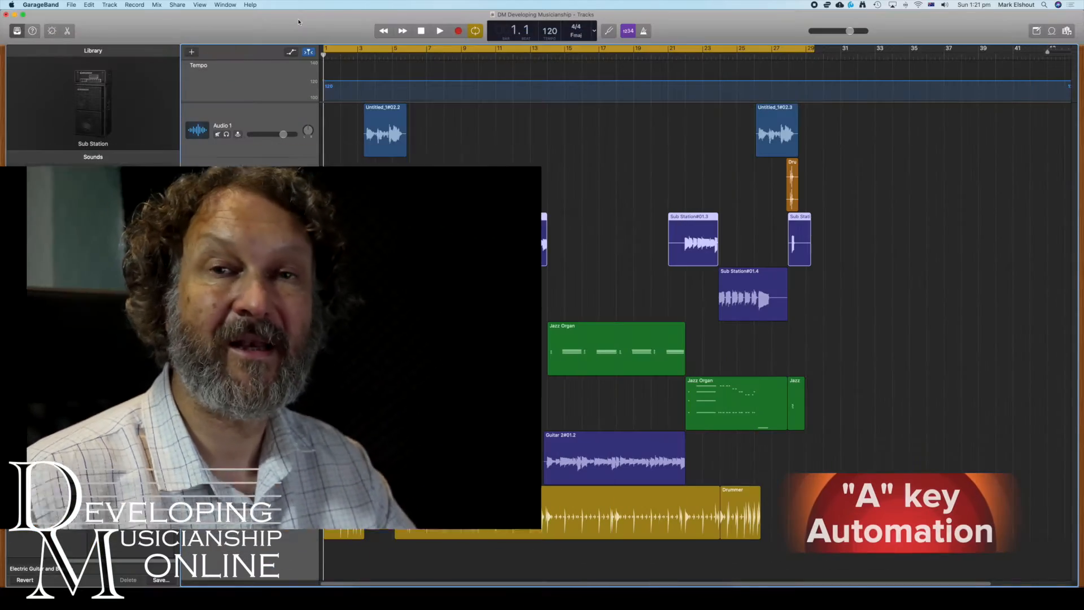
Show automation lines and keep Volume as the automated parameter
key(a)
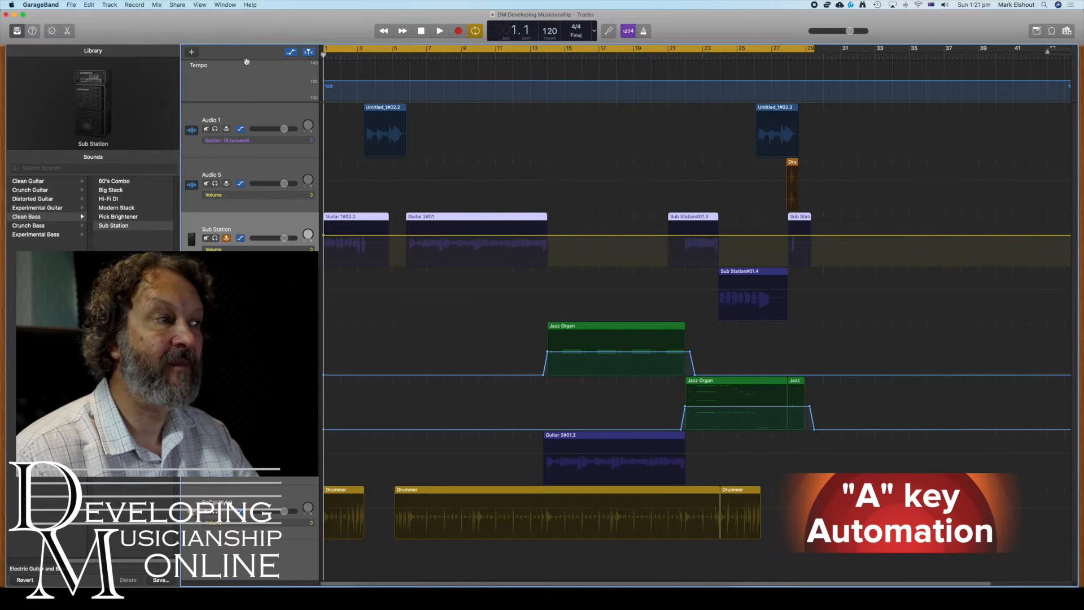
click(311, 143)
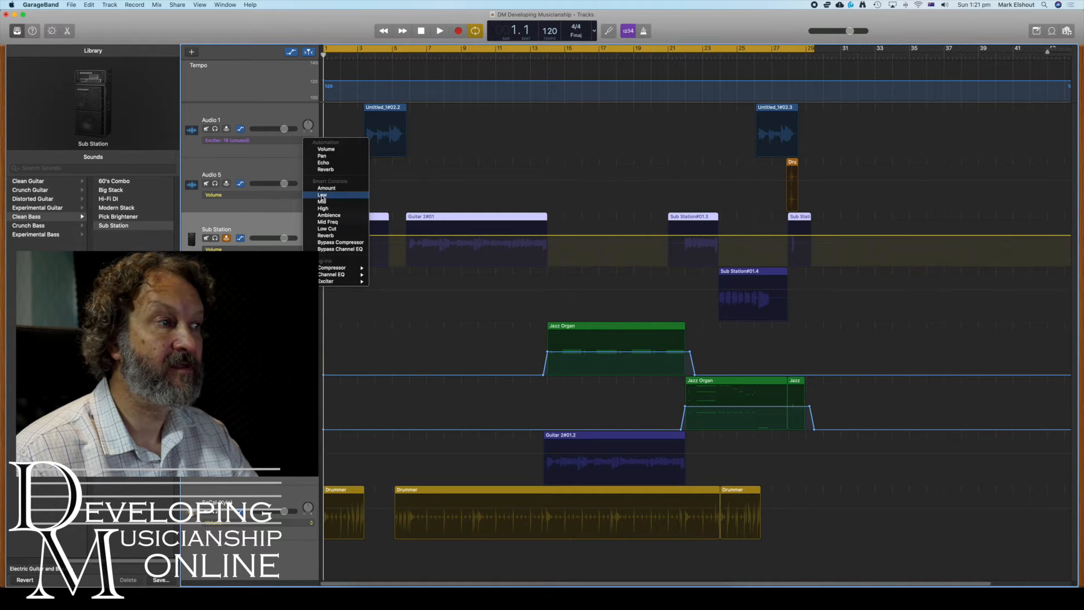
mouse_move(339, 280)
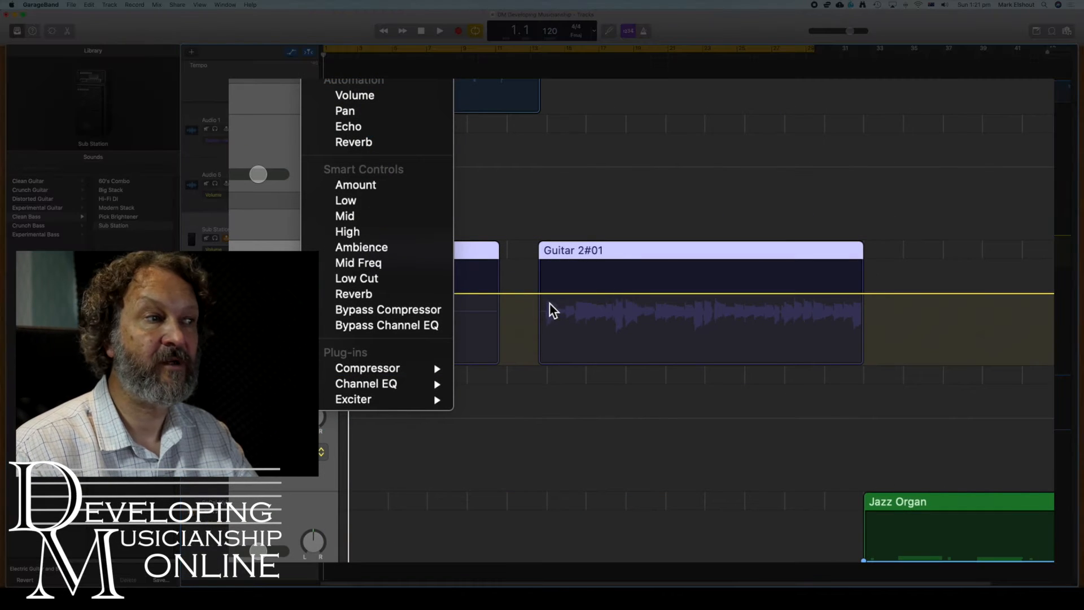
click(389, 104)
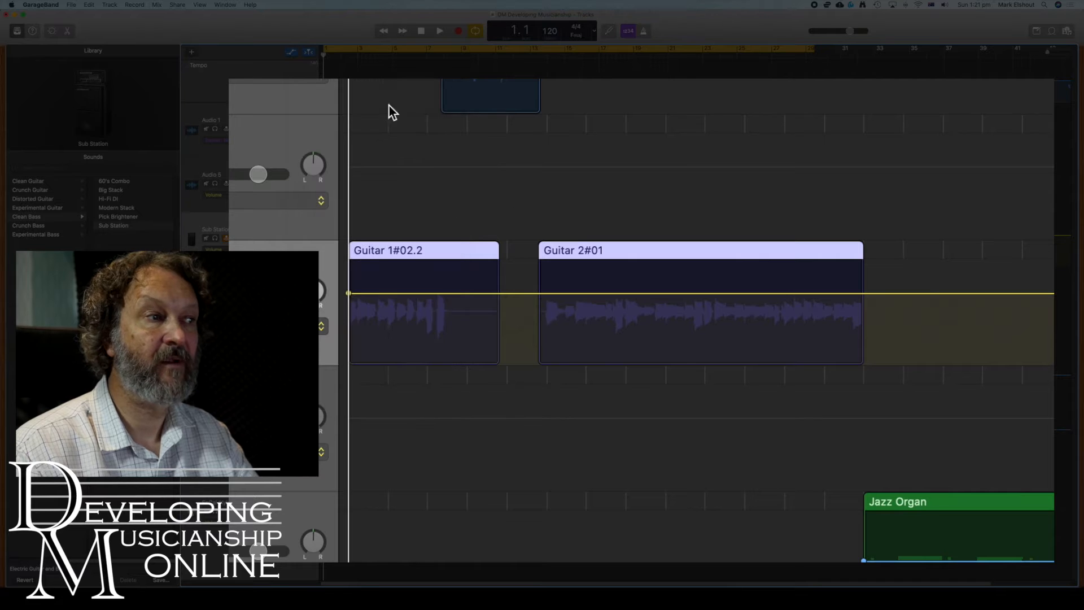
Add four Sub Station volume points around Guitar 2#01 and raise the middle to +3.6 dB
click(541, 293)
click(527, 293)
click(865, 294)
click(880, 294)
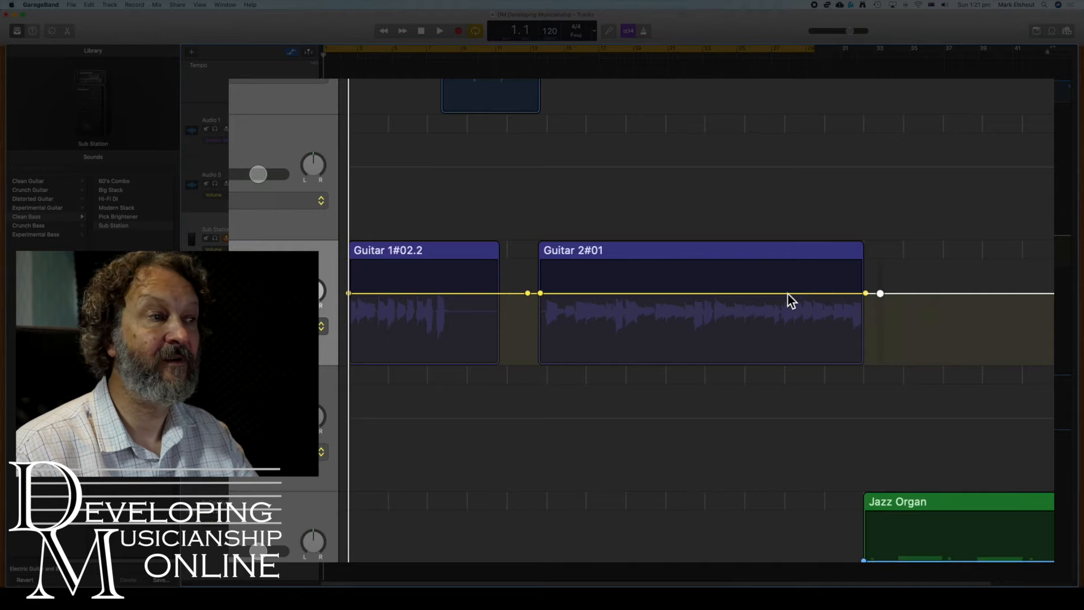
drag(788, 294, 793, 276)
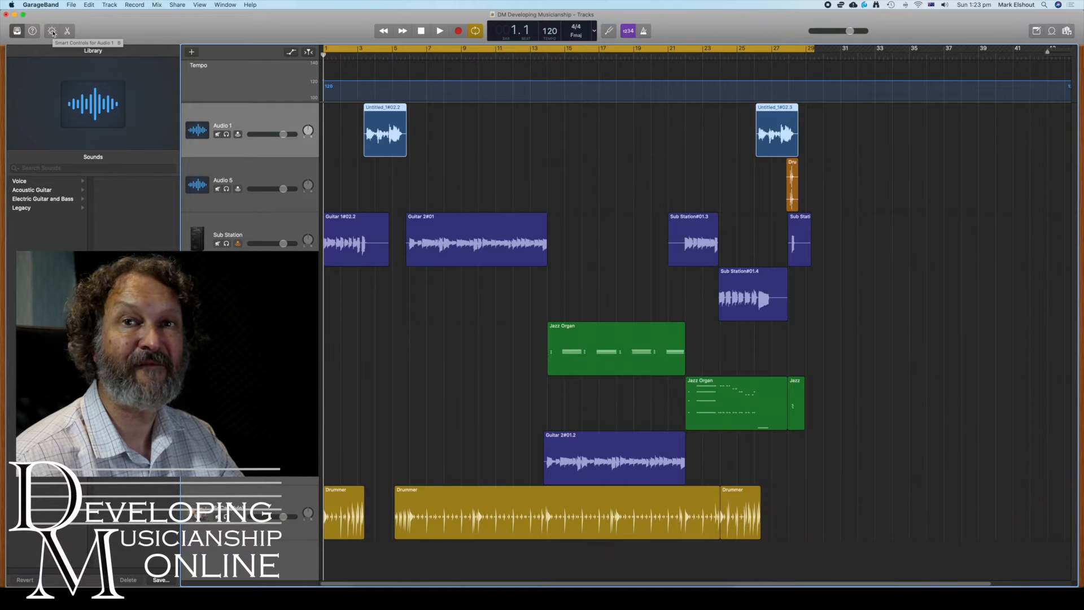
Show Audio 1's Smart Controls and browse the Channel EQ slot's plug-in list
click(52, 31)
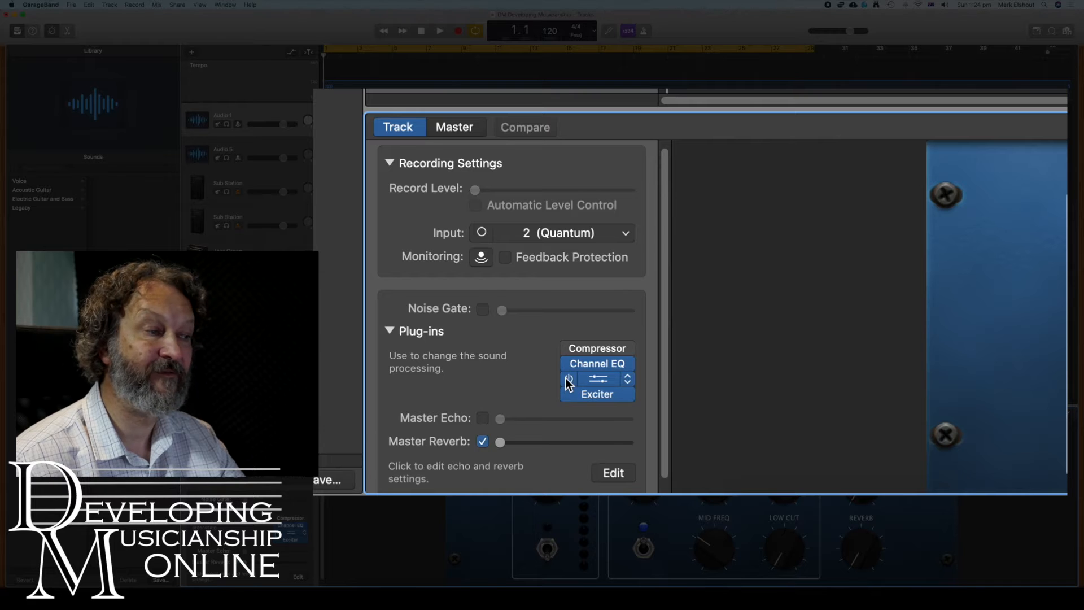
click(627, 380)
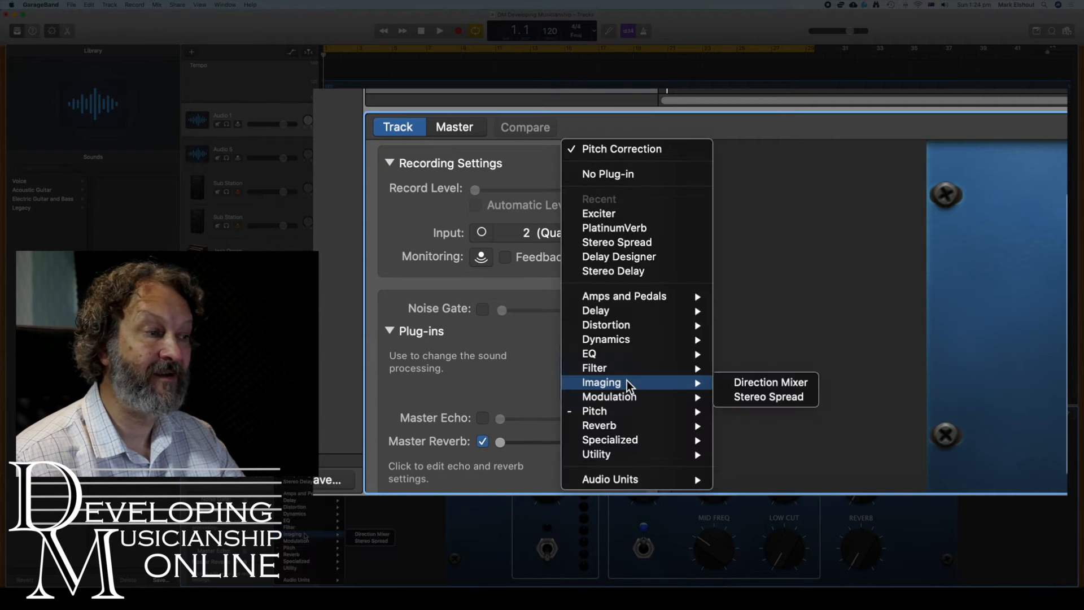
mouse_move(649, 353)
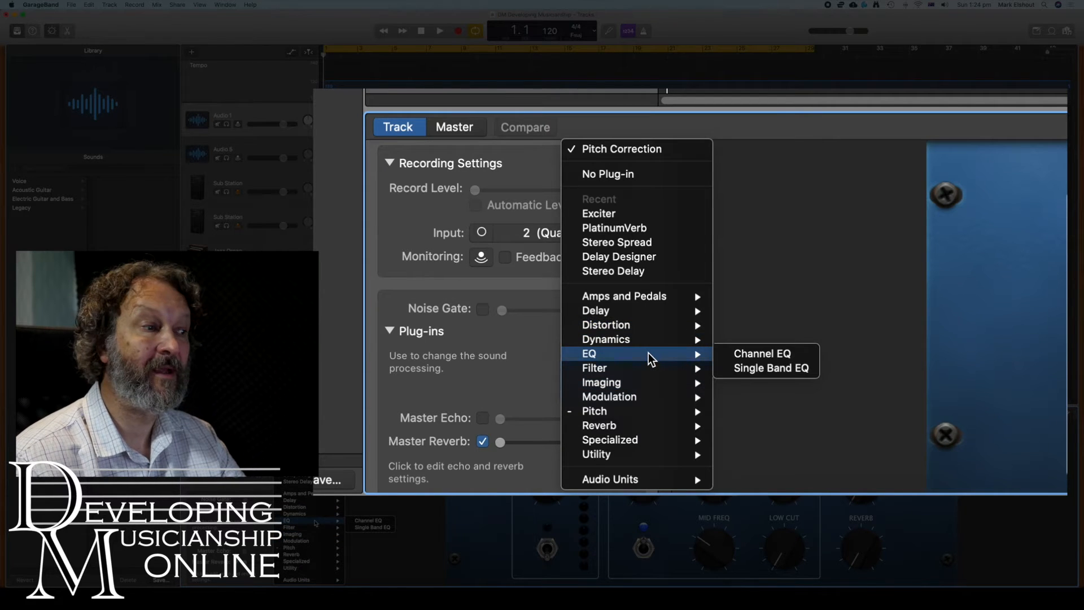
mouse_move(649, 317)
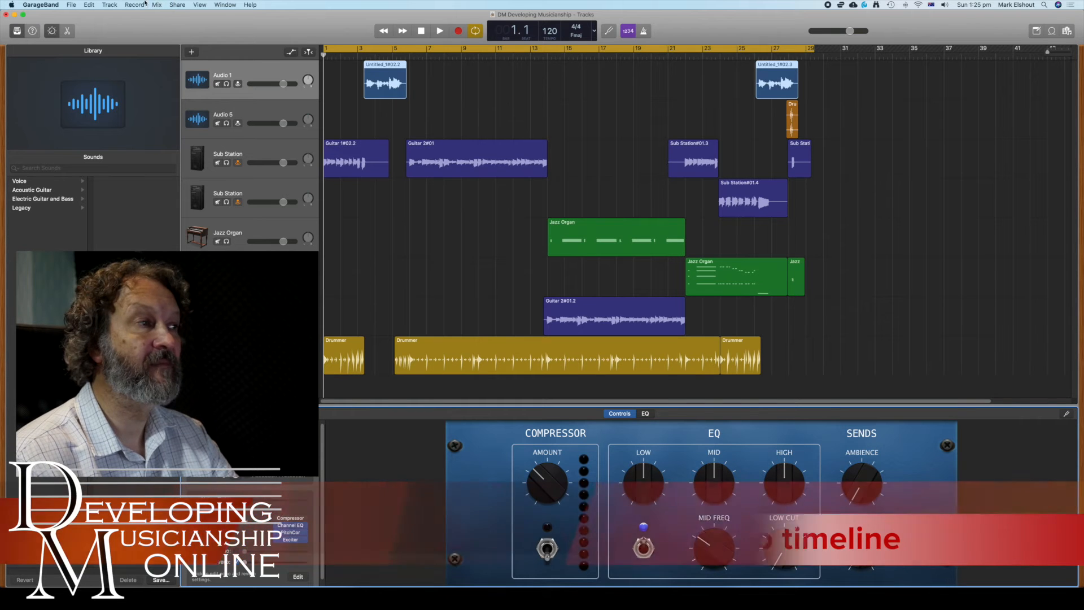
Show the Tempo track, add a point at bar 29, and ramp the tempo up toward 136
click(114, 6)
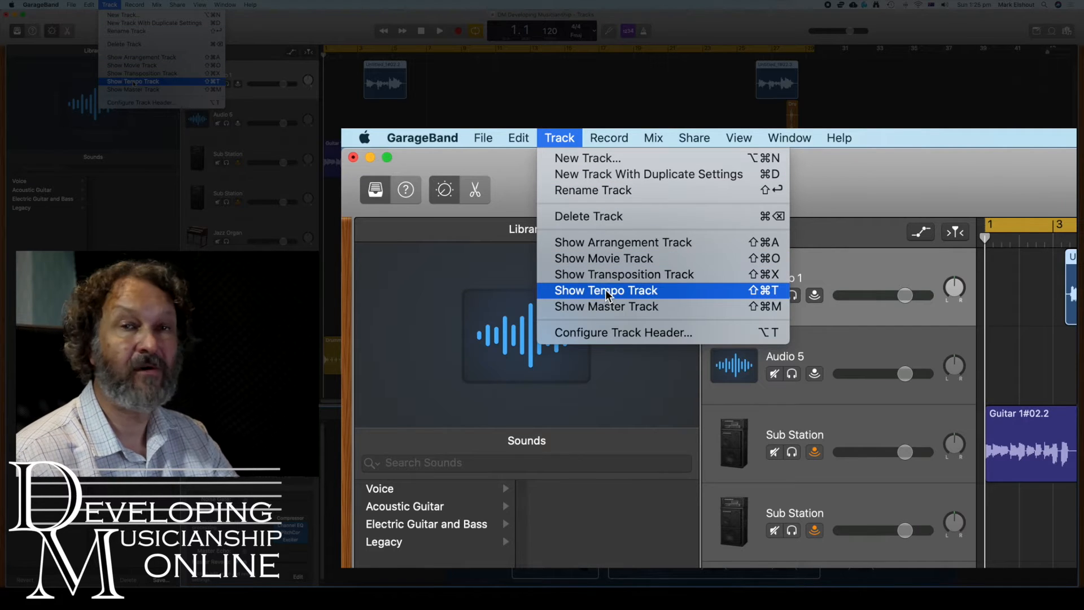
click(133, 82)
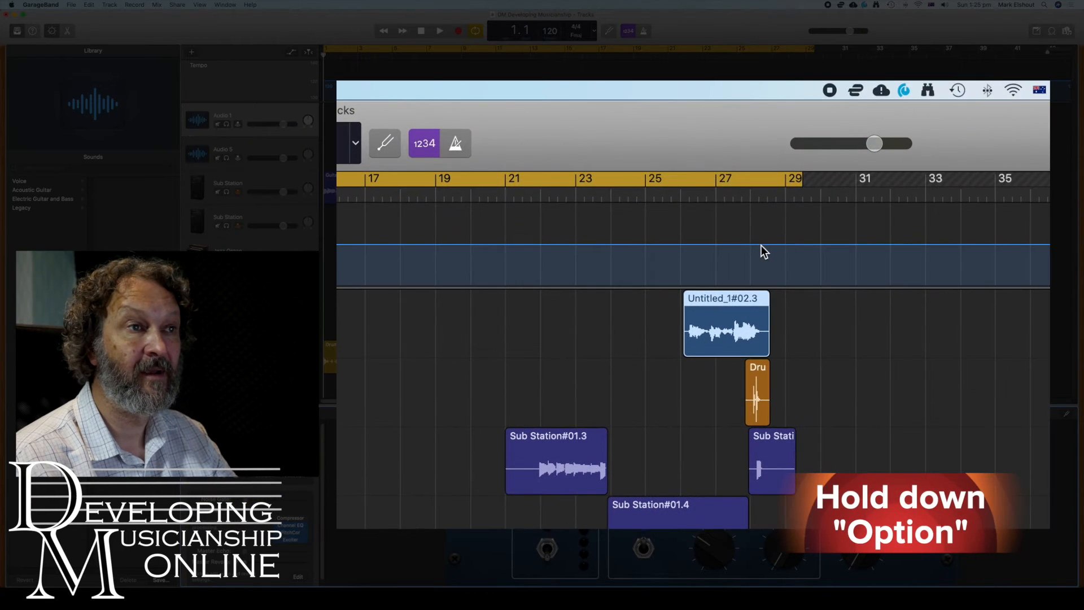
alt+click(785, 244)
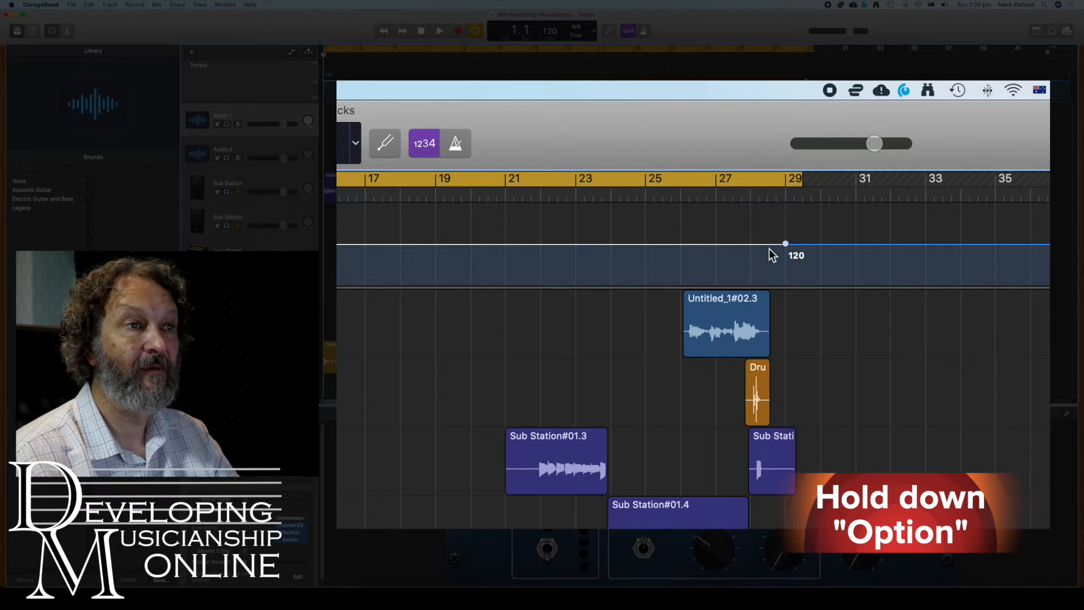
drag(865, 245, 872, 217)
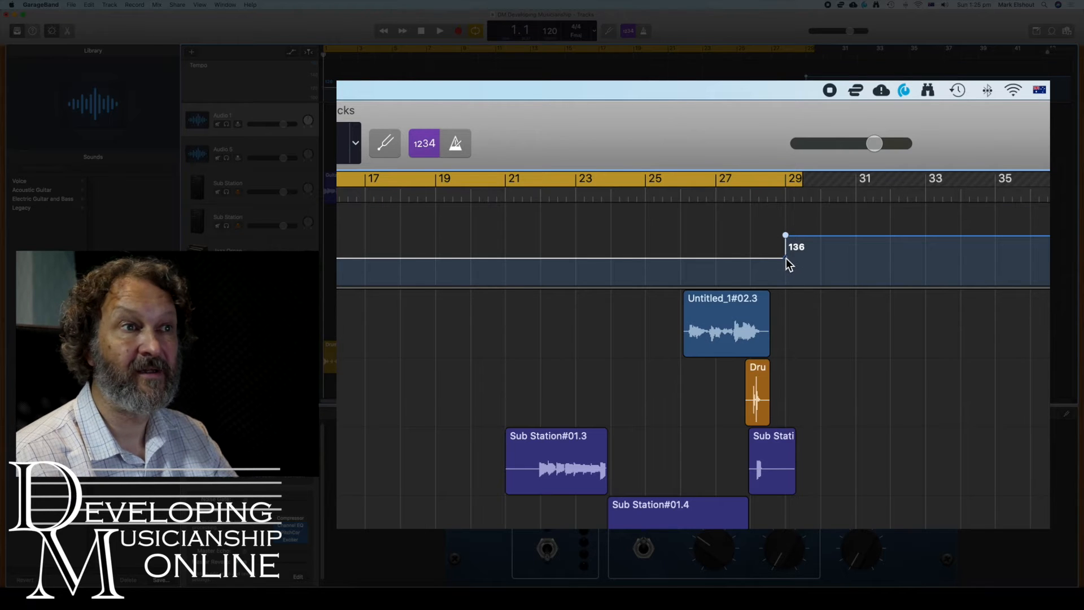
drag(787, 256, 756, 263)
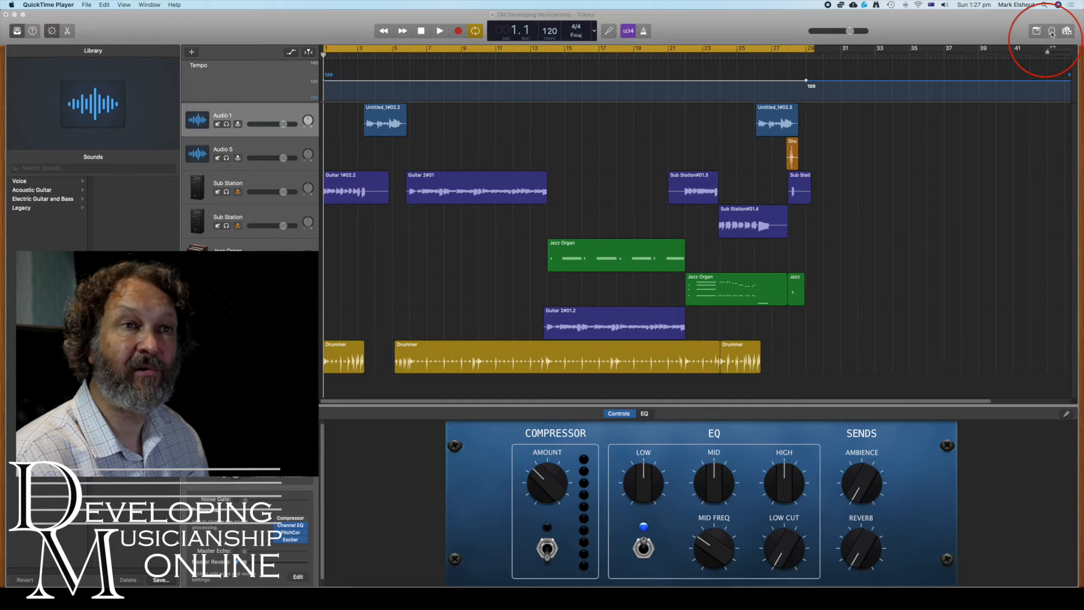
click(1052, 32)
click(1052, 32)
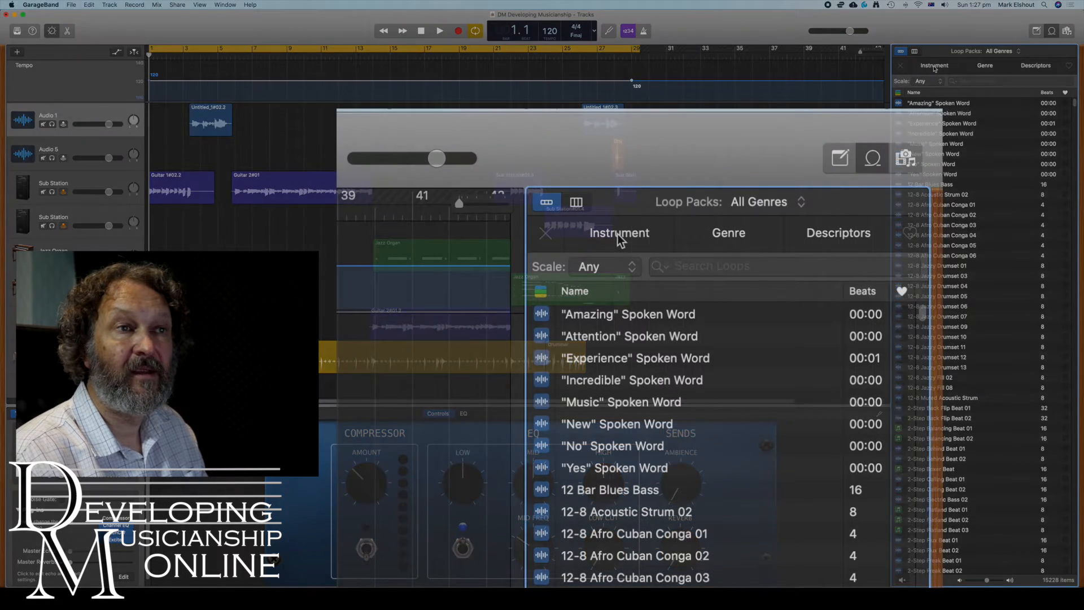
click(935, 66)
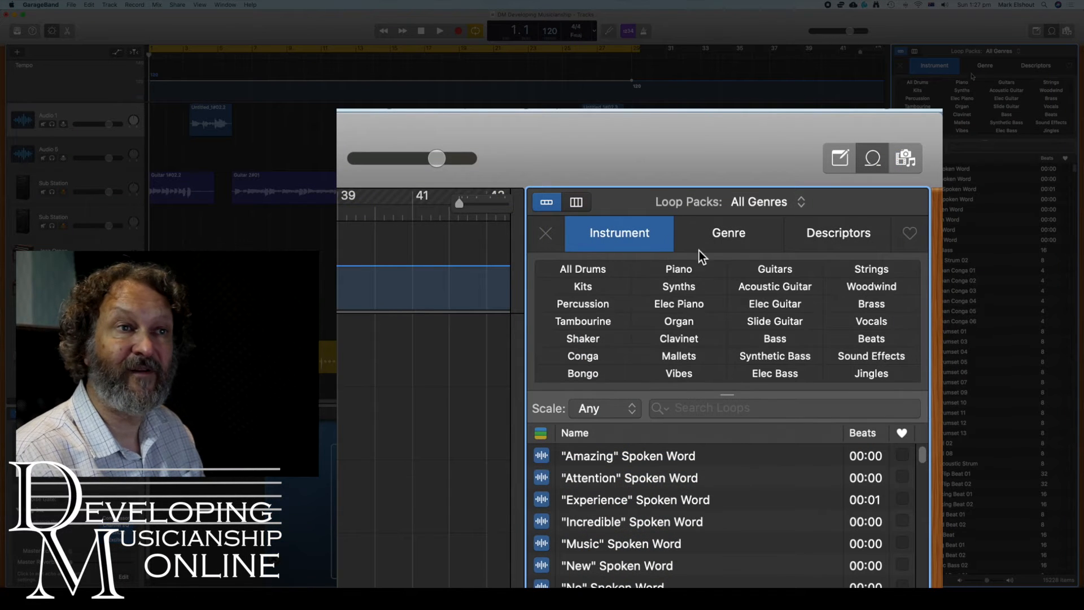
click(953, 66)
click(985, 65)
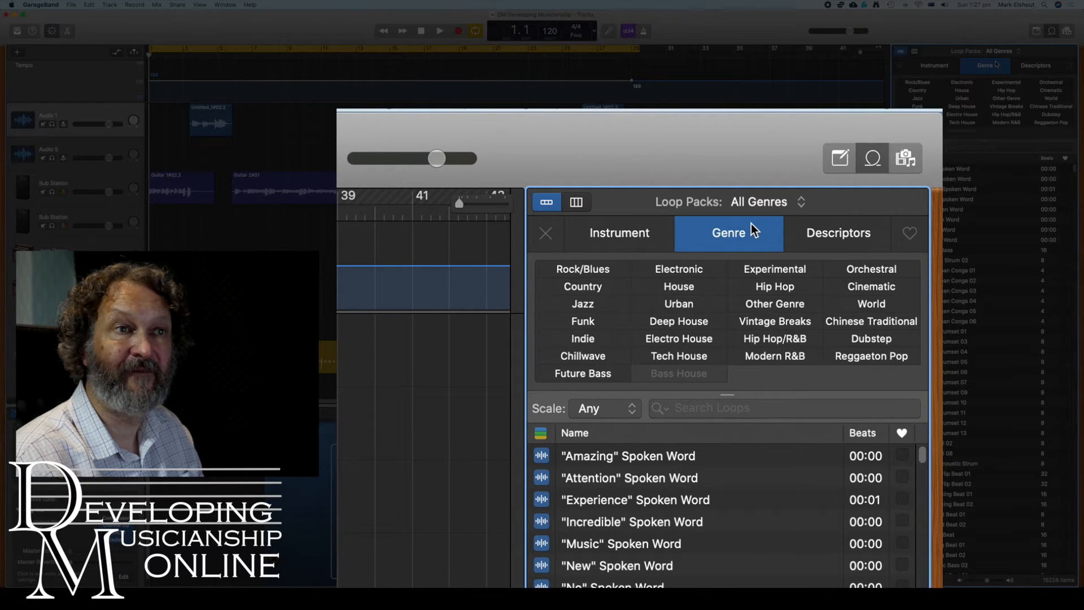
click(997, 64)
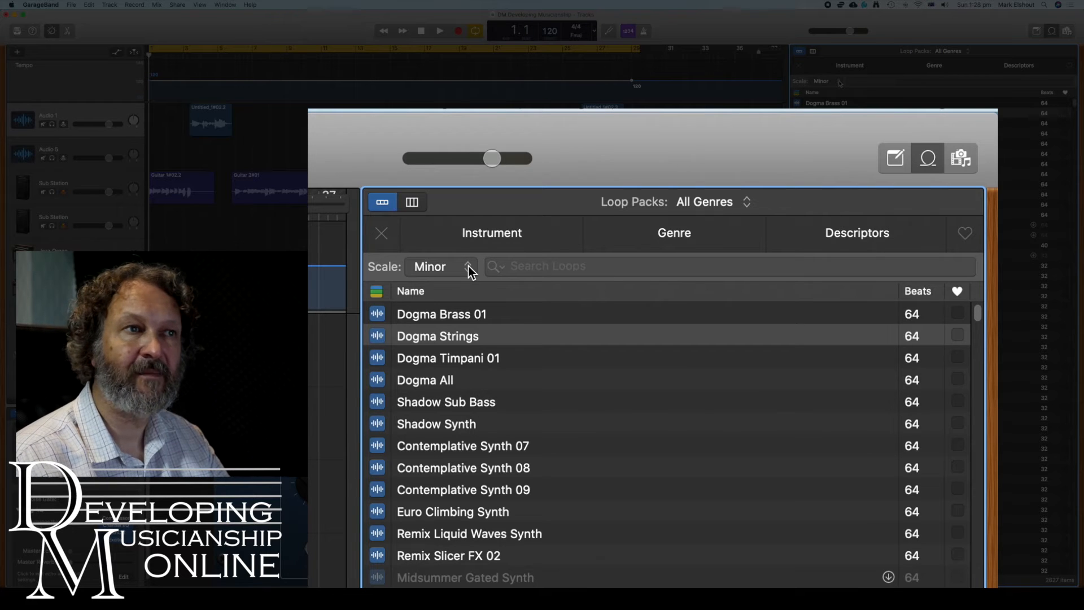
Set the Loop Browser's Scale filter to Minor
click(469, 266)
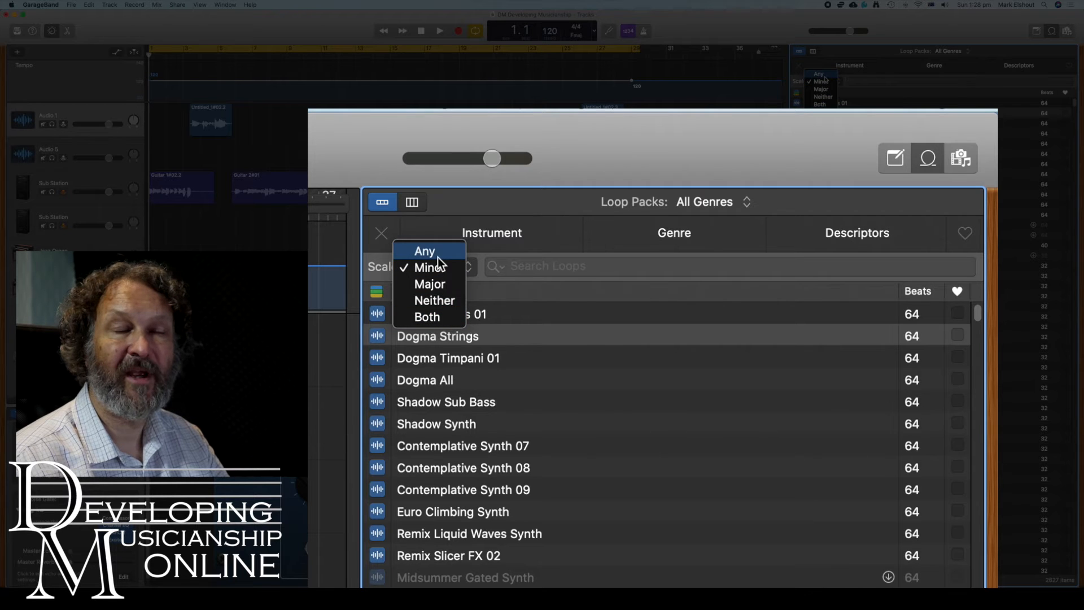
click(600, 287)
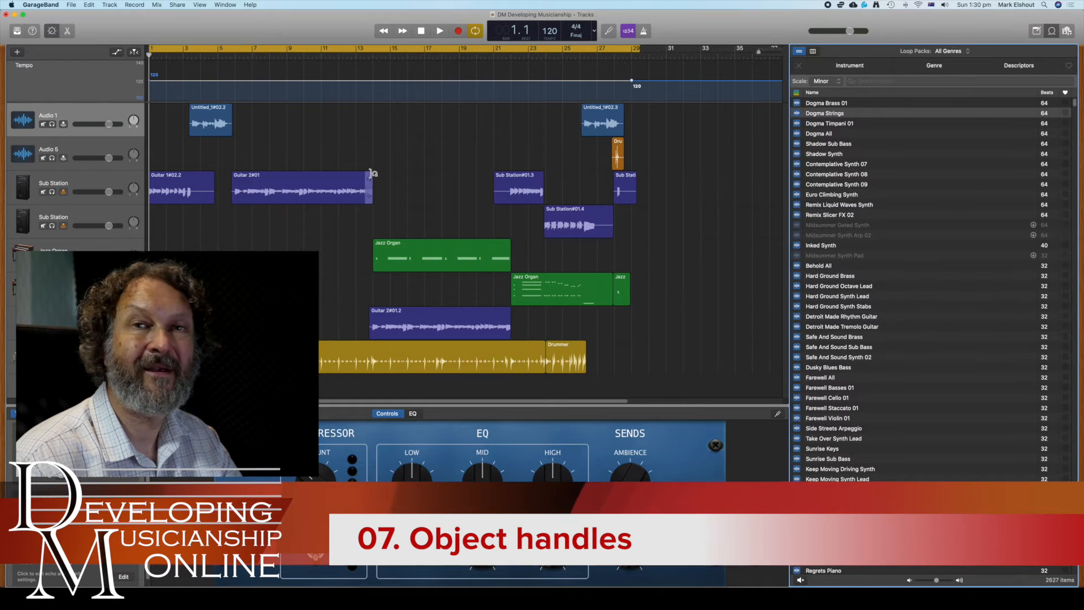
mouse_move(372, 173)
mouse_down()
mouse_move(492, 176)
mouse_move(372, 174)
mouse_up()
mouse_move(368, 201)
mouse_down()
mouse_move(463, 208)
mouse_move(373, 202)
mouse_up()
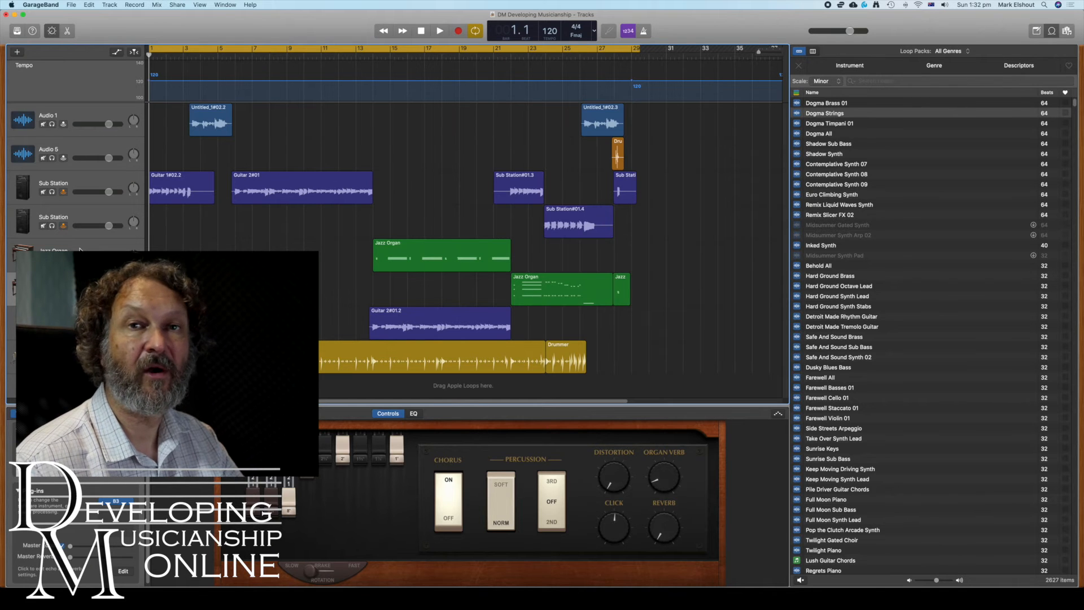
Option-drag Jazz Organ region copies to bar 14 on the track below and eight bars earlier
click(433, 250)
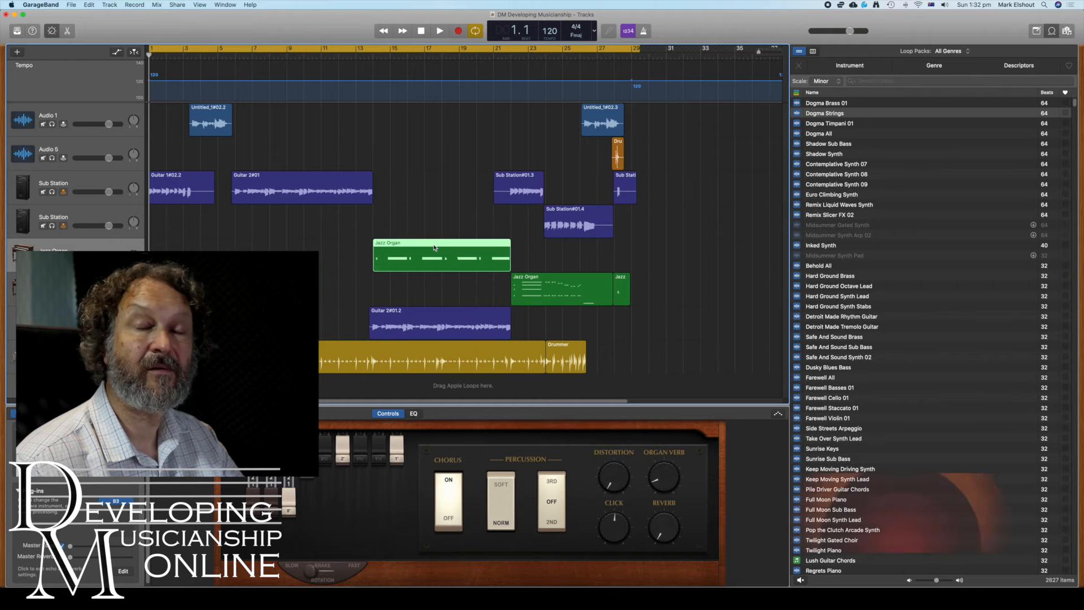
drag(434, 248, 435, 285)
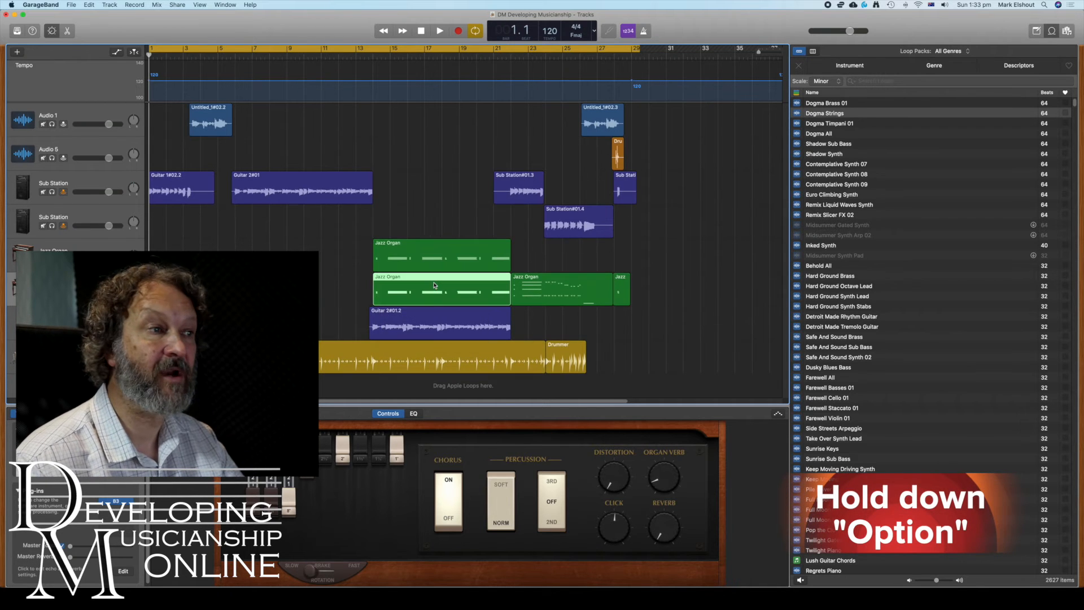
click(451, 246)
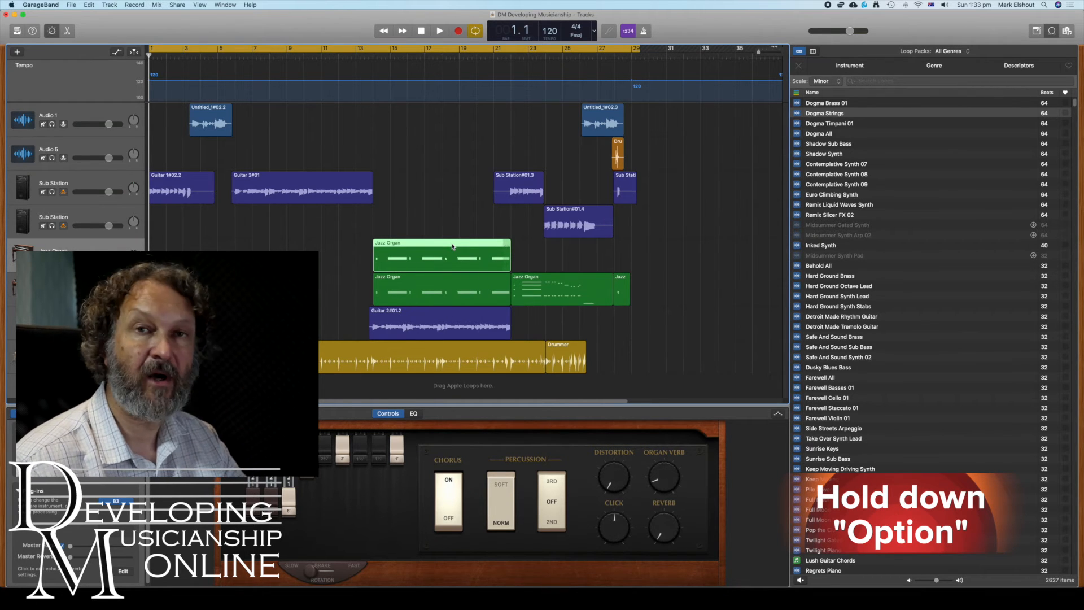
drag(453, 247, 315, 244)
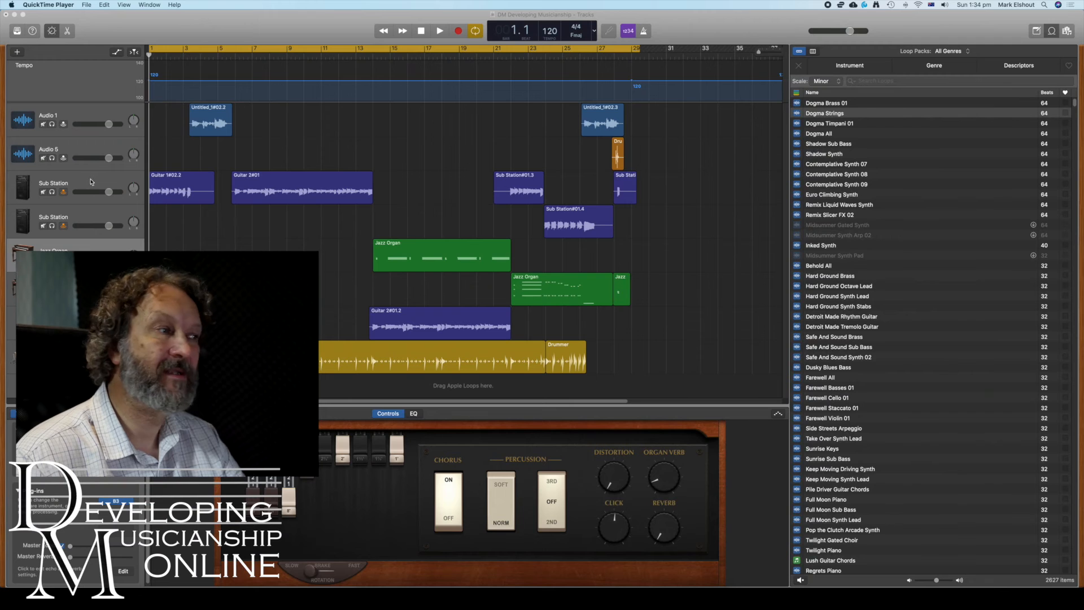
Create a New Track with Duplicate Settings from the Sub Station track header
click(87, 182)
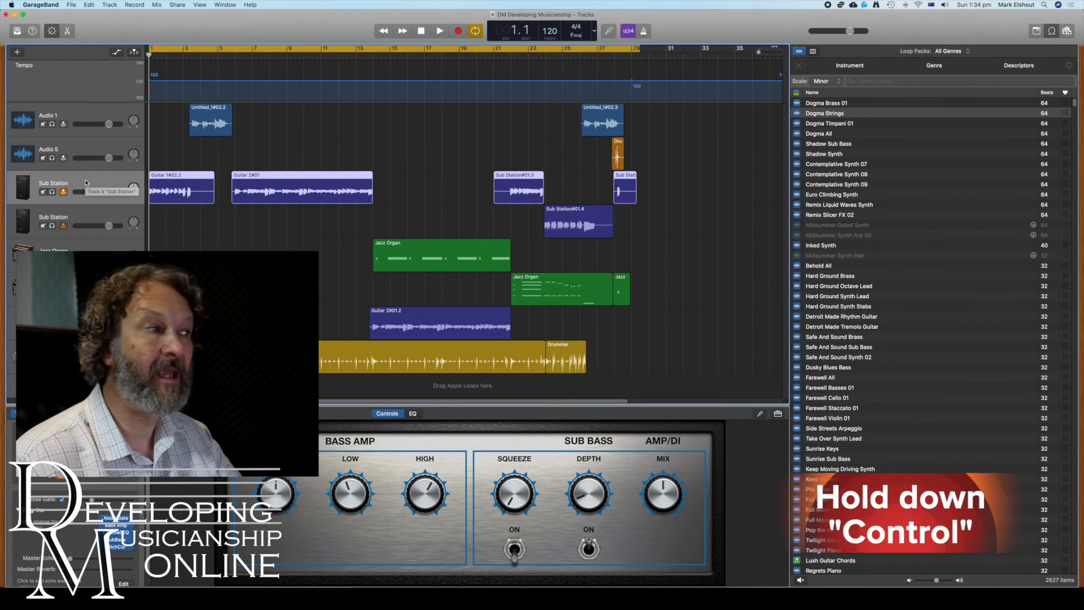
ctrl+click(87, 182)
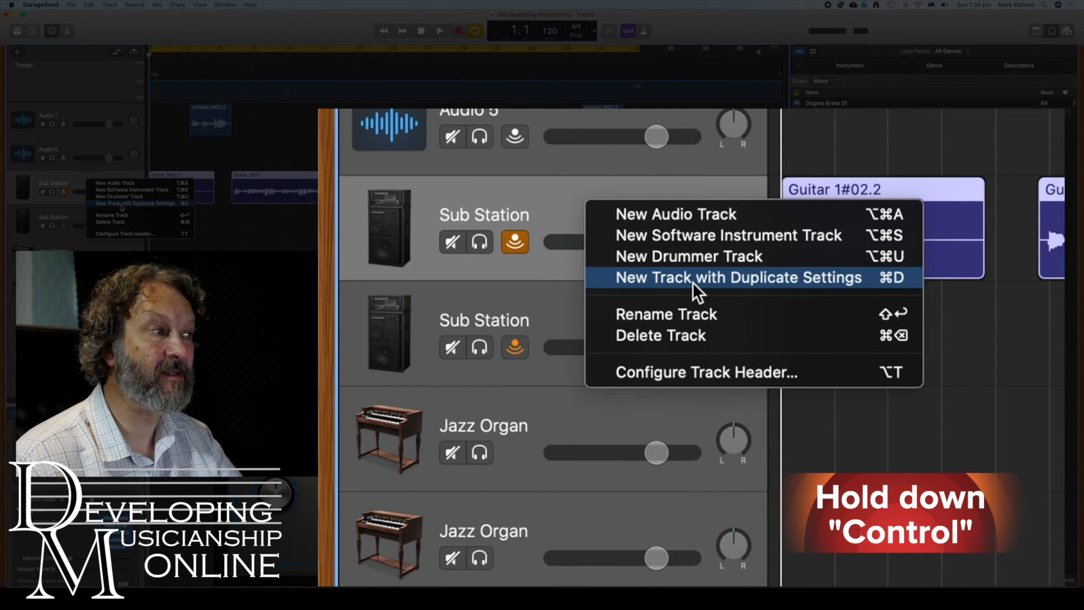
click(121, 206)
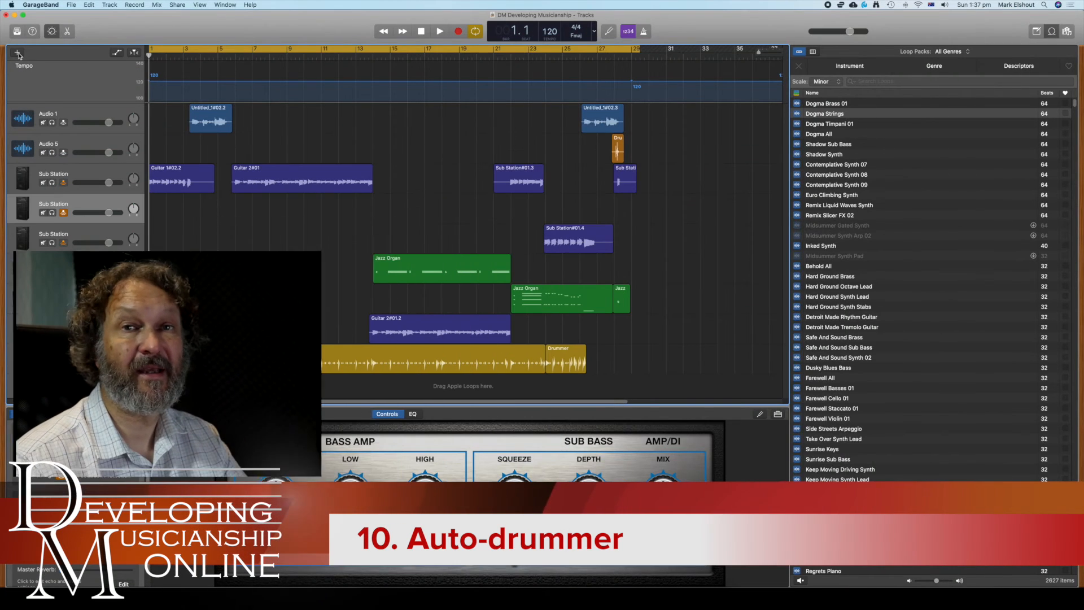
Cancel the Choose a track type dialog and select the existing Drummer track instead
click(18, 53)
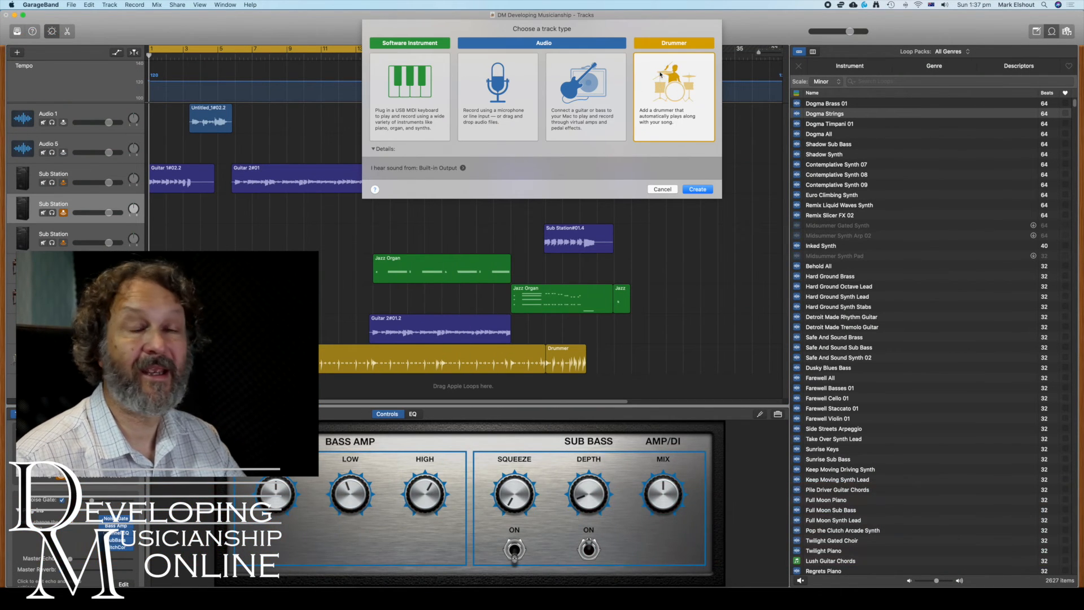
click(663, 190)
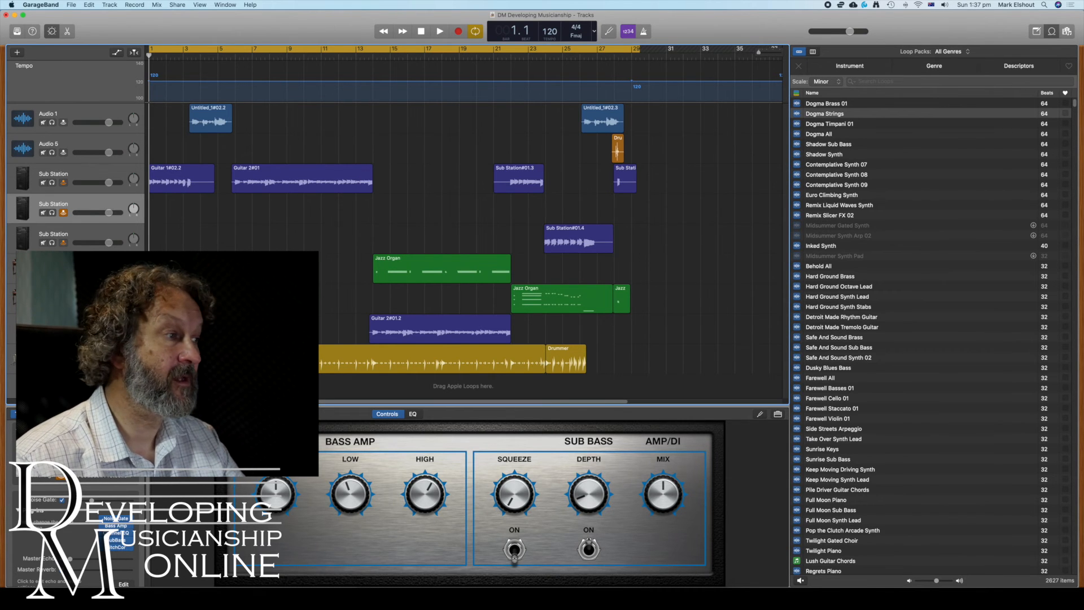
click(68, 358)
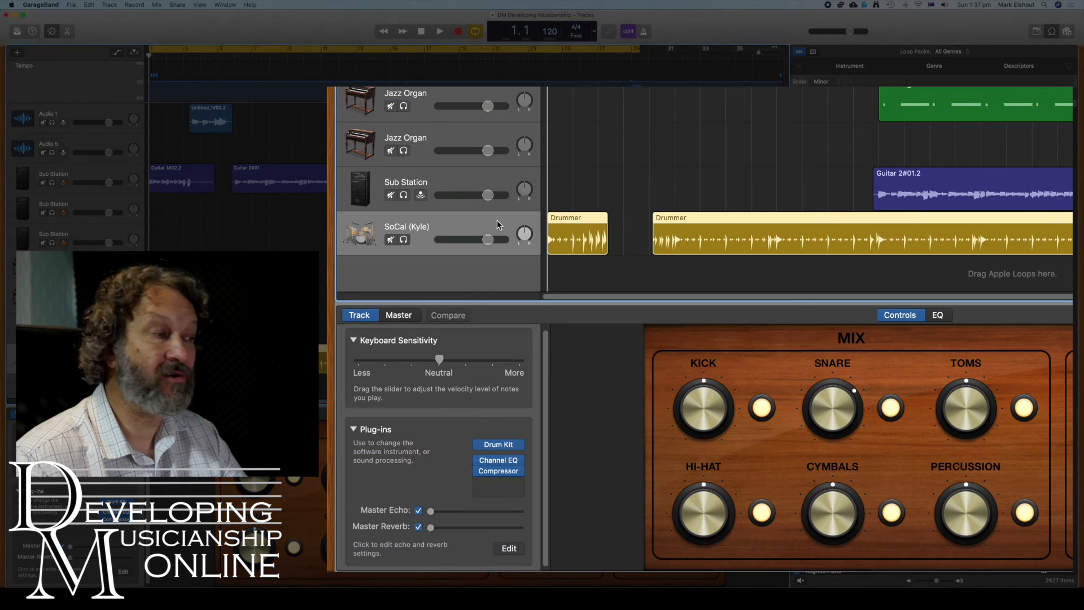
key(a)
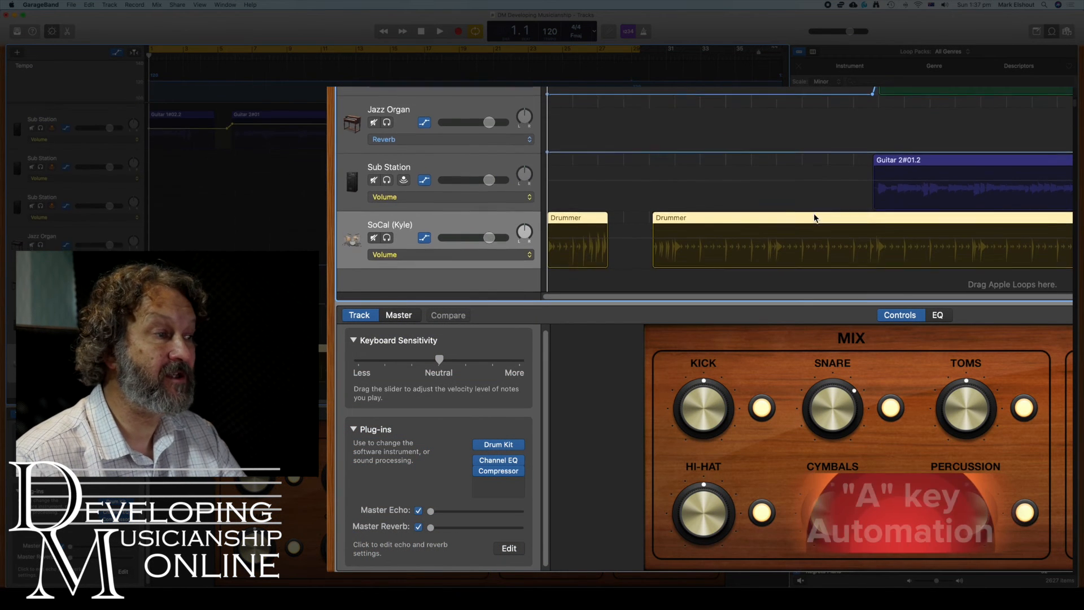
click(524, 246)
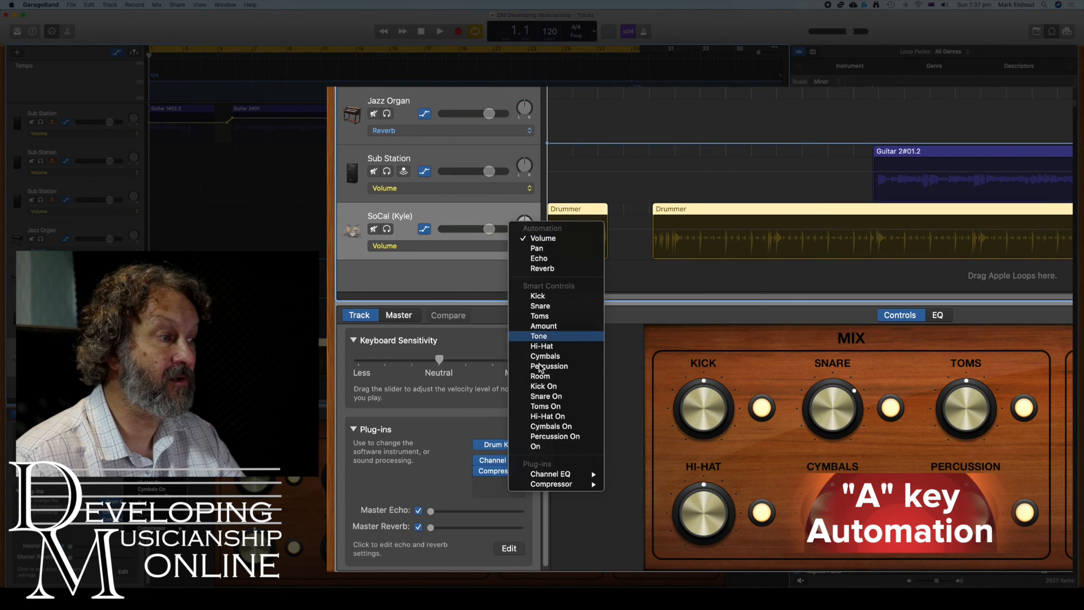
click(469, 210)
key(a)
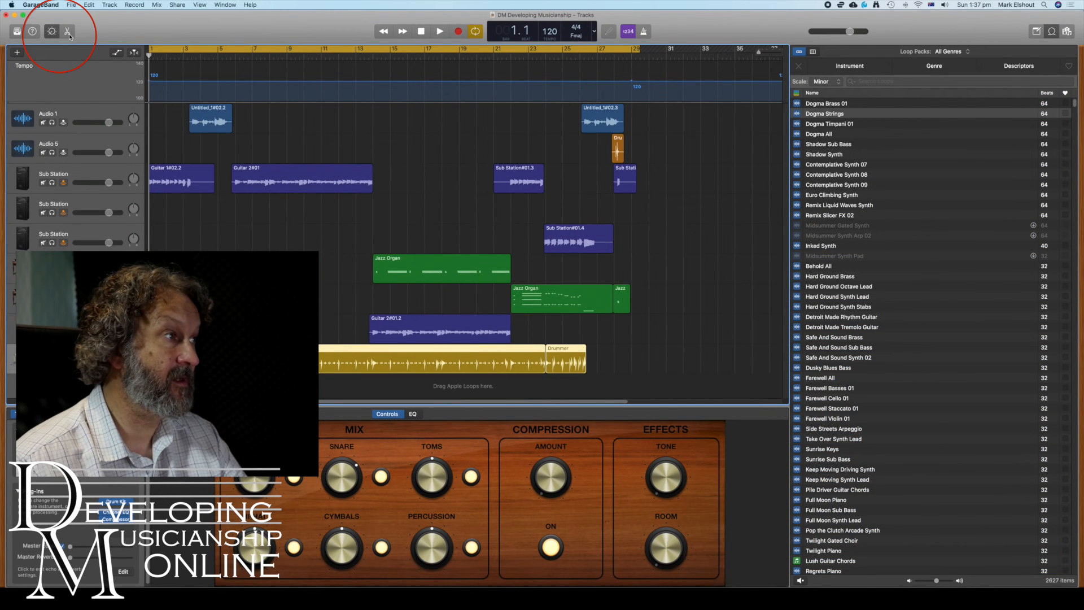
Show the Drummer editor for the three Drummer regions and browse its Beat Presets list
click(68, 32)
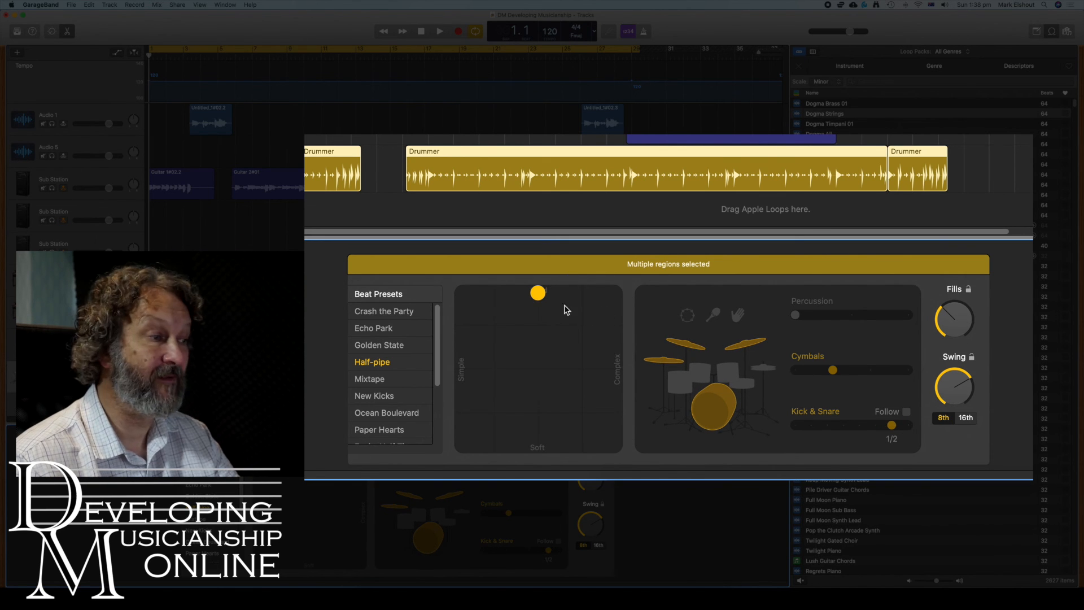
scroll(431, 333, down, 5)
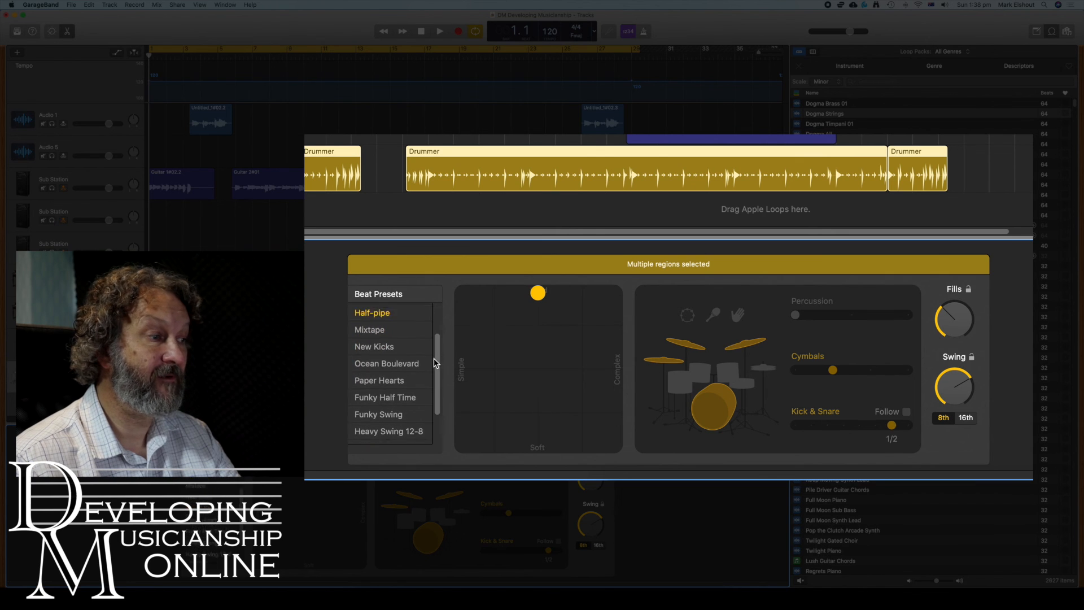
scroll(434, 335, up, 5)
scroll(432, 334, up, 2)
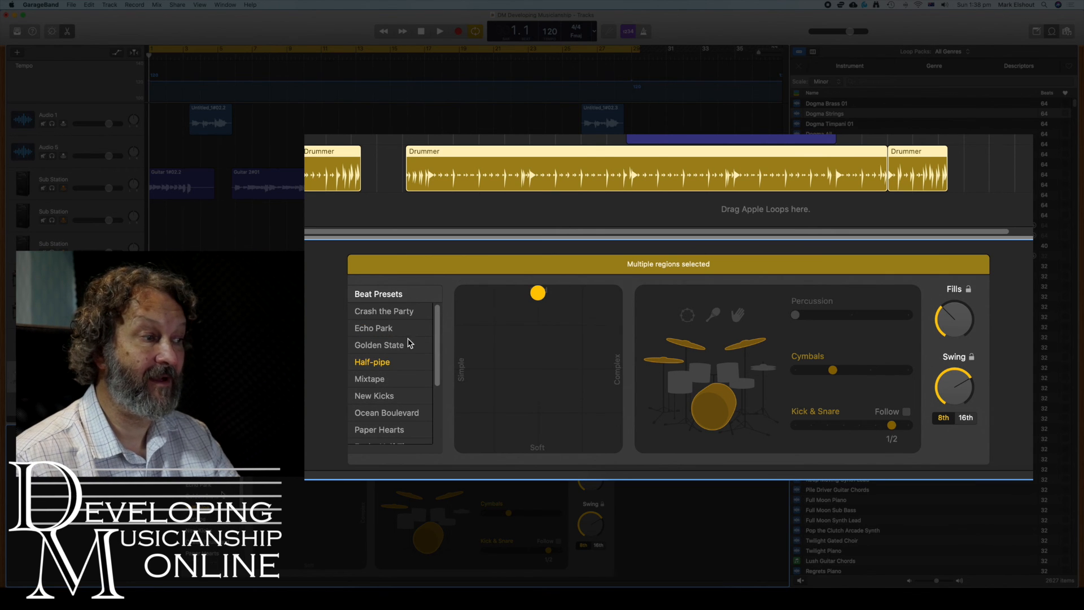